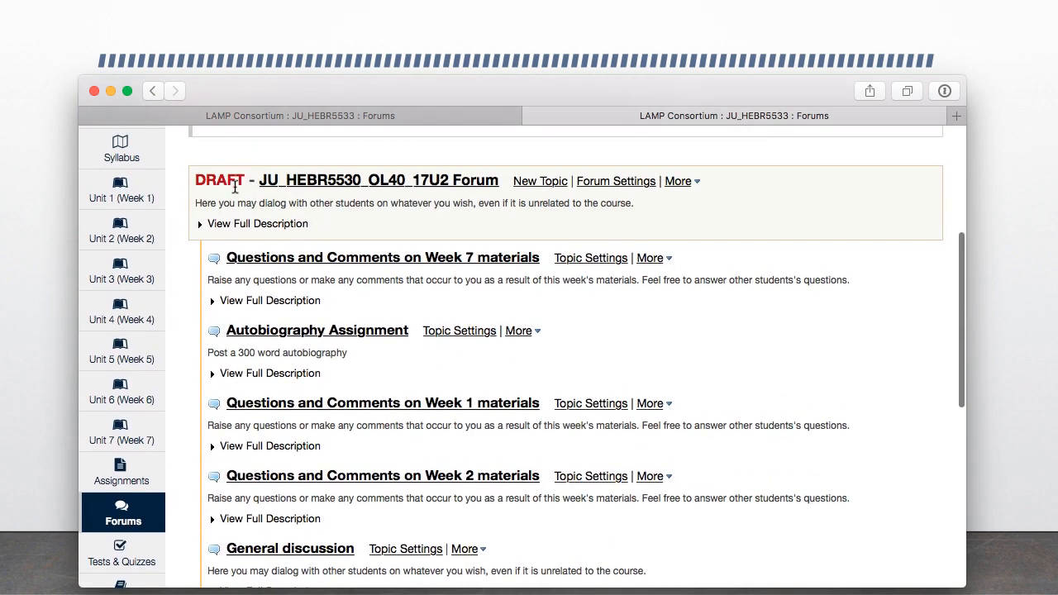
Take the JU_HEBR5530_OL40_17U2 Forum out of draft by saving its forum settings
scroll(235, 187, "up", 1)
triple_click(253, 183)
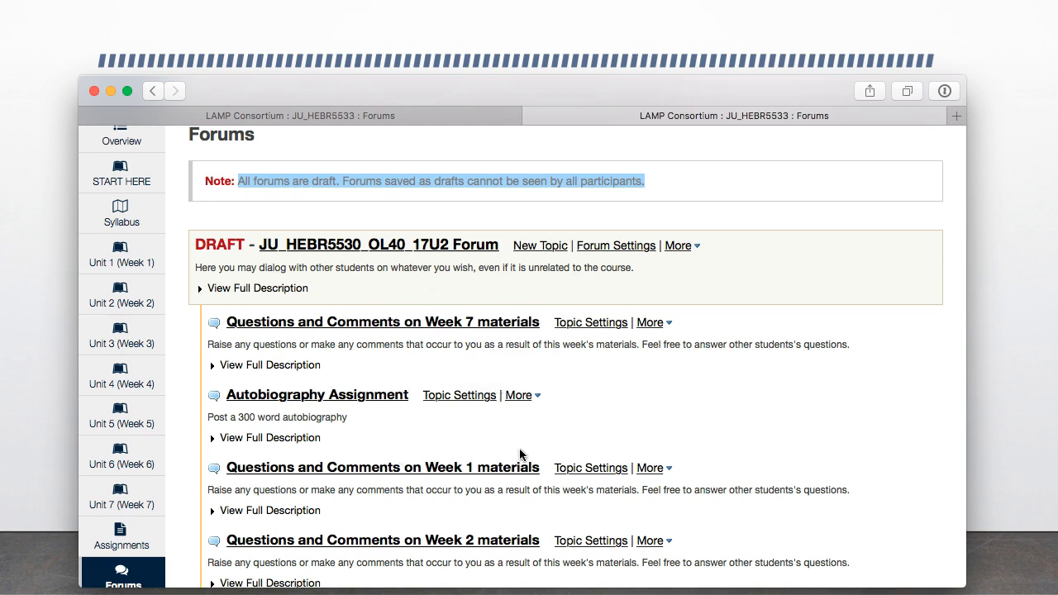
left_click(406, 113)
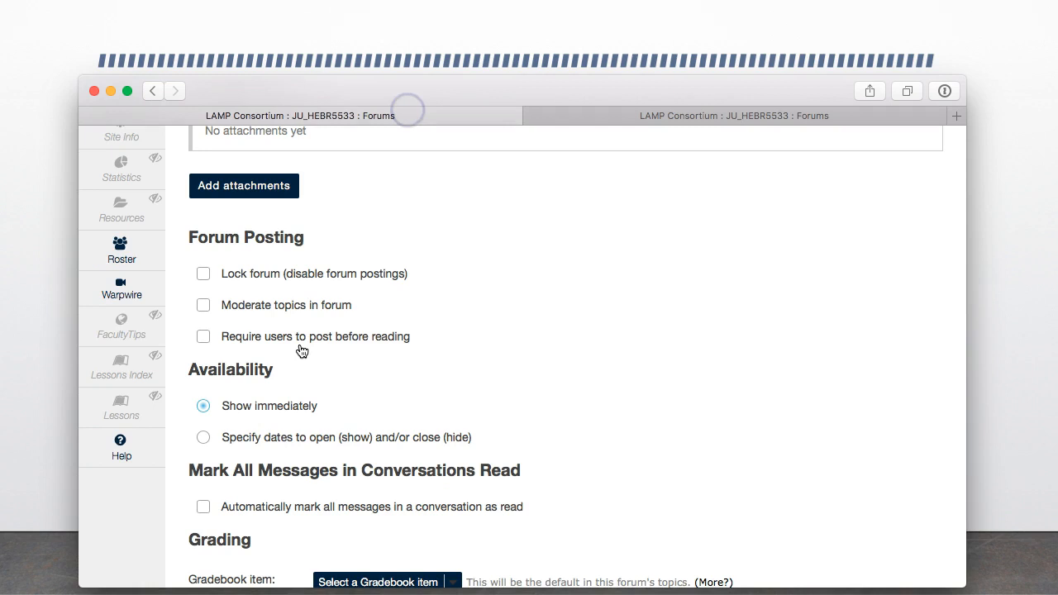
scroll(302, 352, "up", 10)
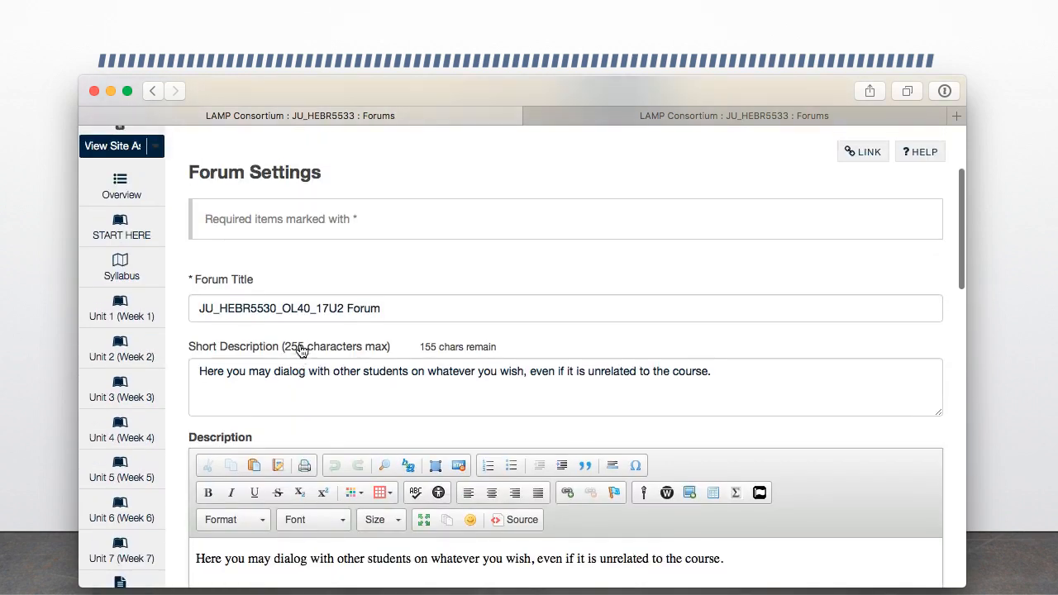
scroll(302, 352, "down", 15)
scroll(302, 351, "down", 2)
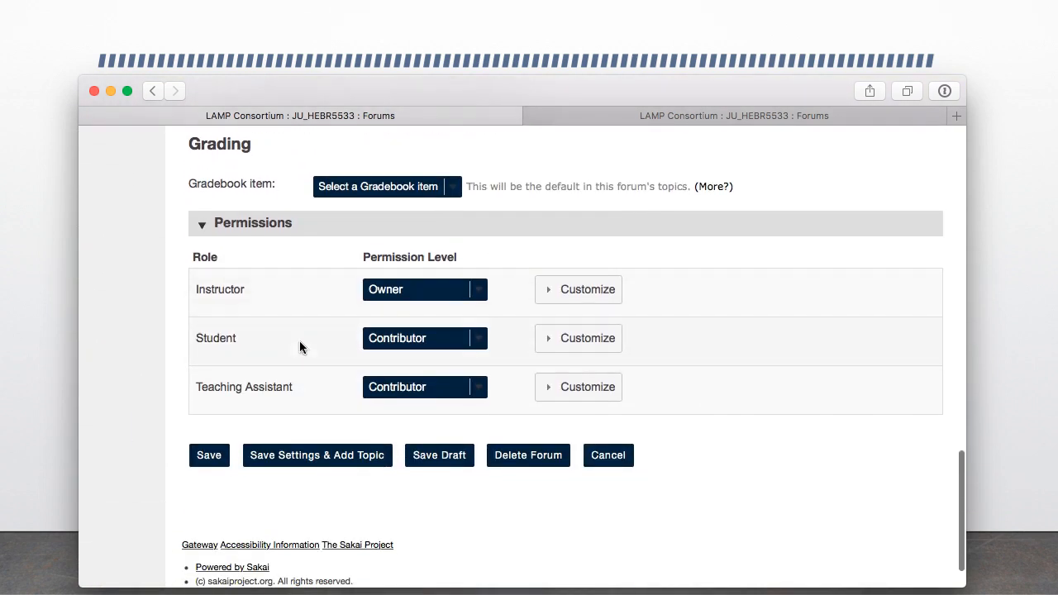
left_click(210, 457)
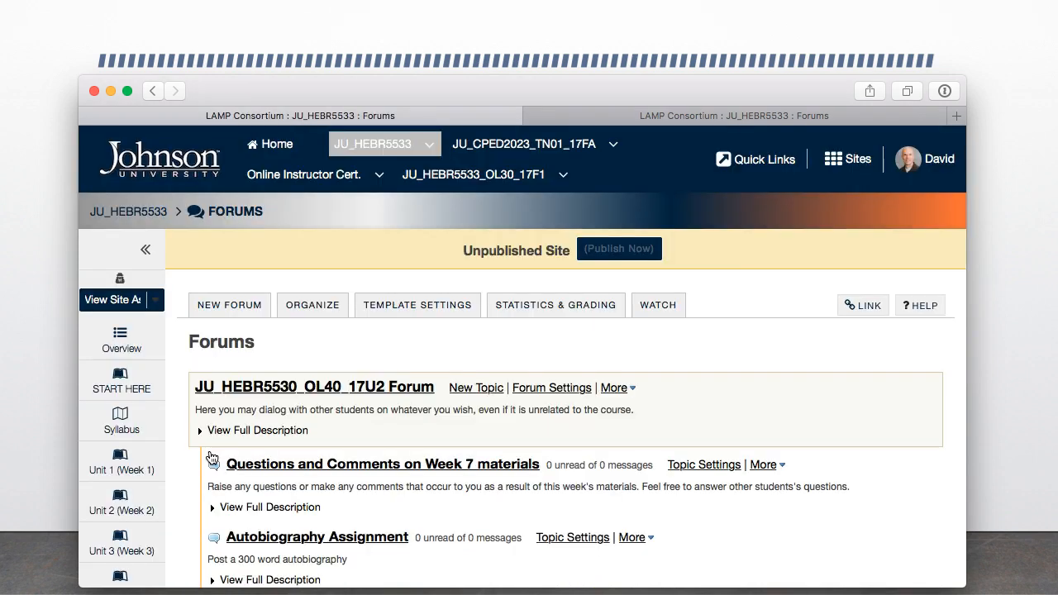
Set the Week 7 materials topic's availability to open 09/09/2017 12:00 am and close 09/16/2017 12:00 am, and save the topic
scroll(211, 458, "down", 5)
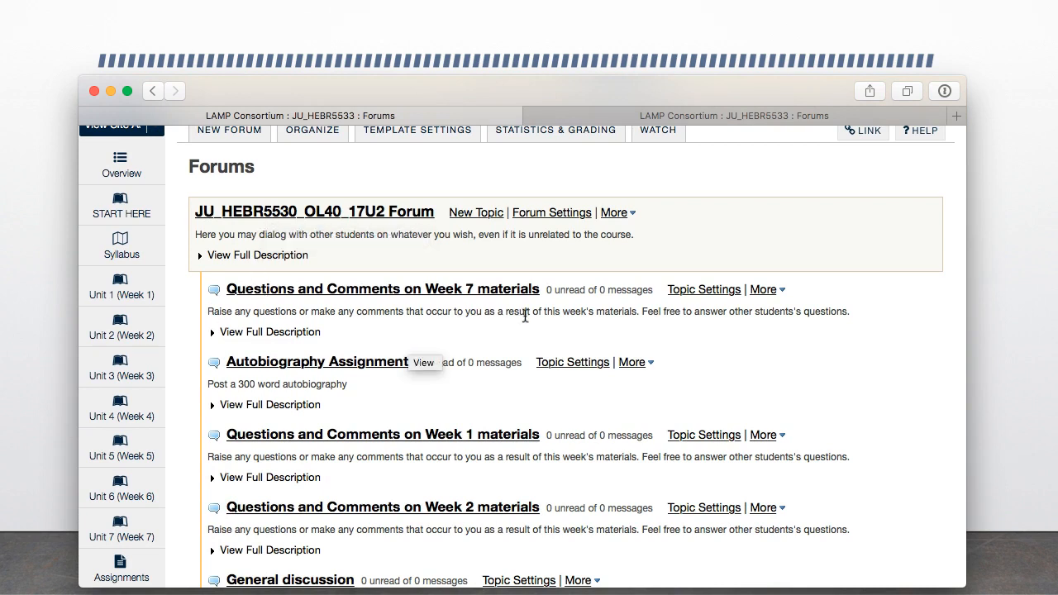
left_click(699, 290)
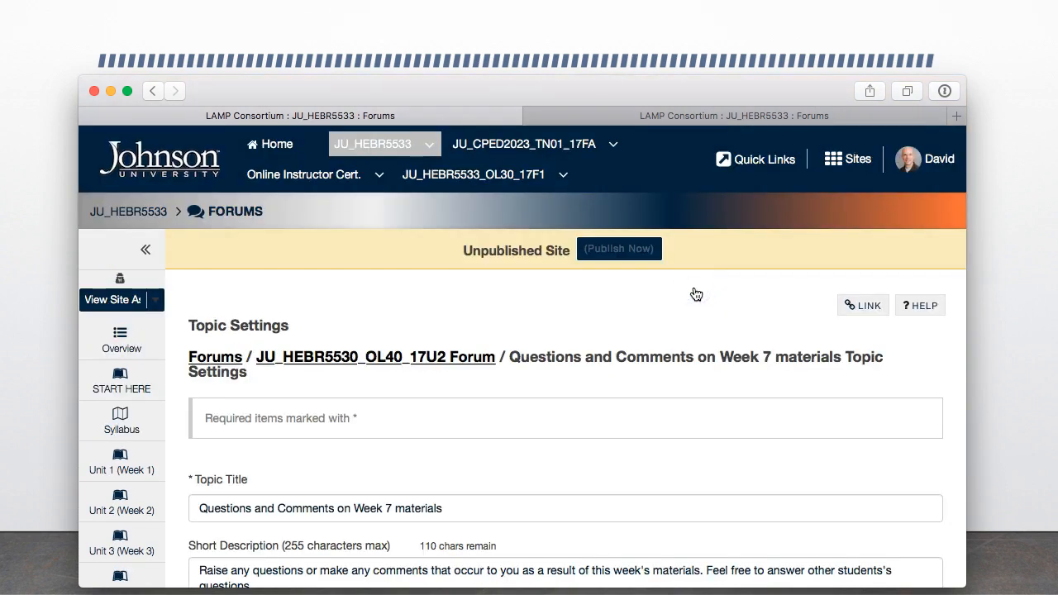
scroll(414, 524, "down", 10)
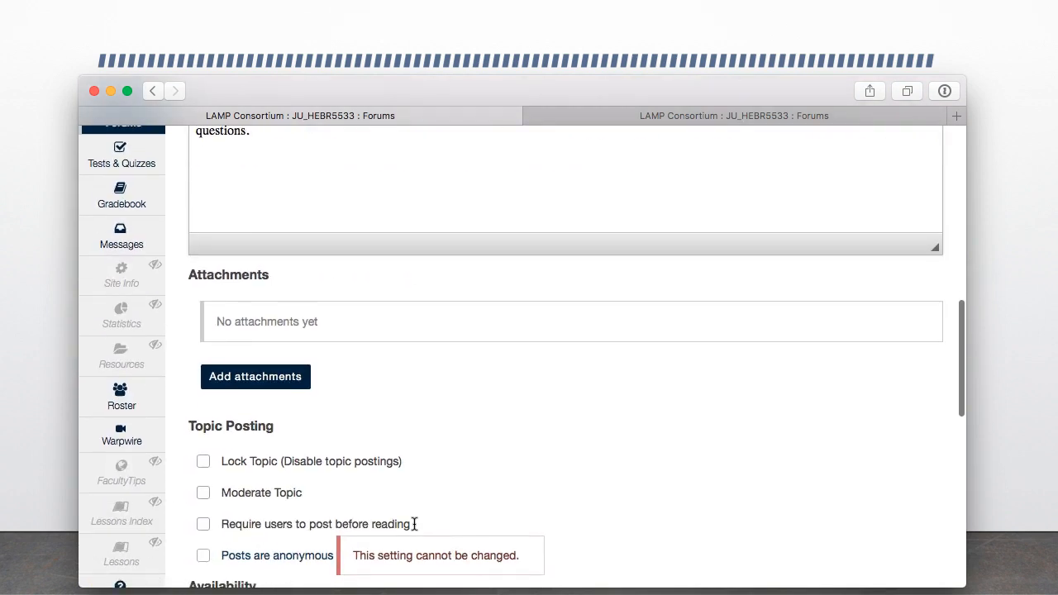
scroll(415, 525, "down", 4)
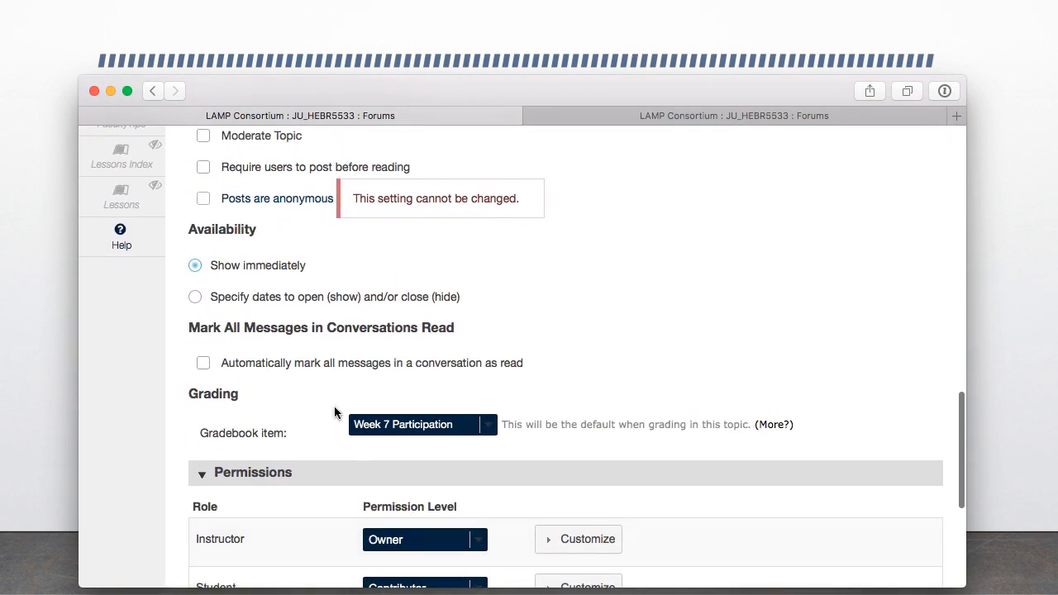
left_click(193, 295)
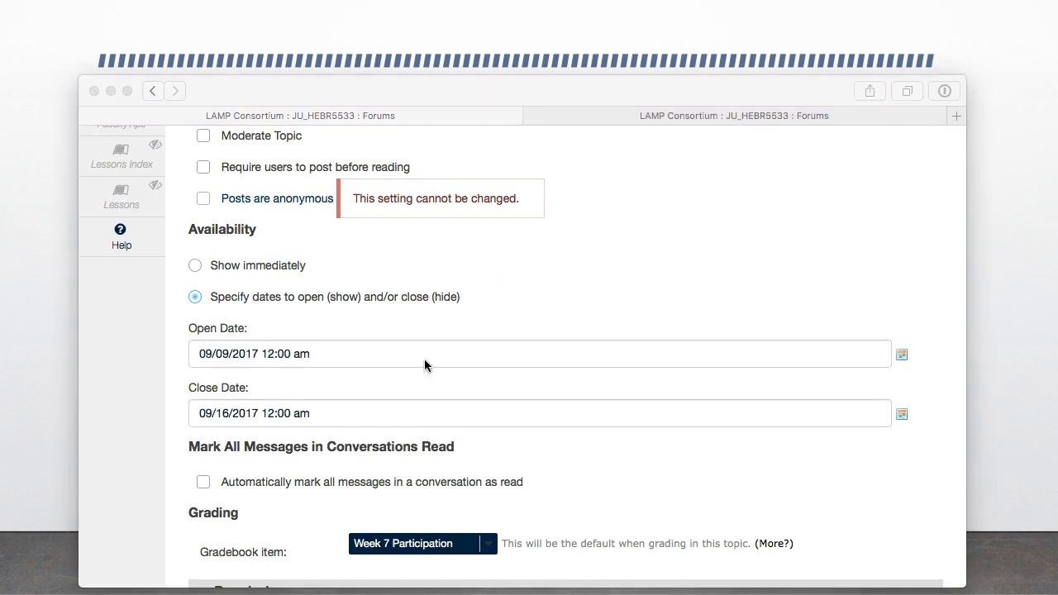
scroll(425, 361, "down", 2)
scroll(425, 365, "down", 1)
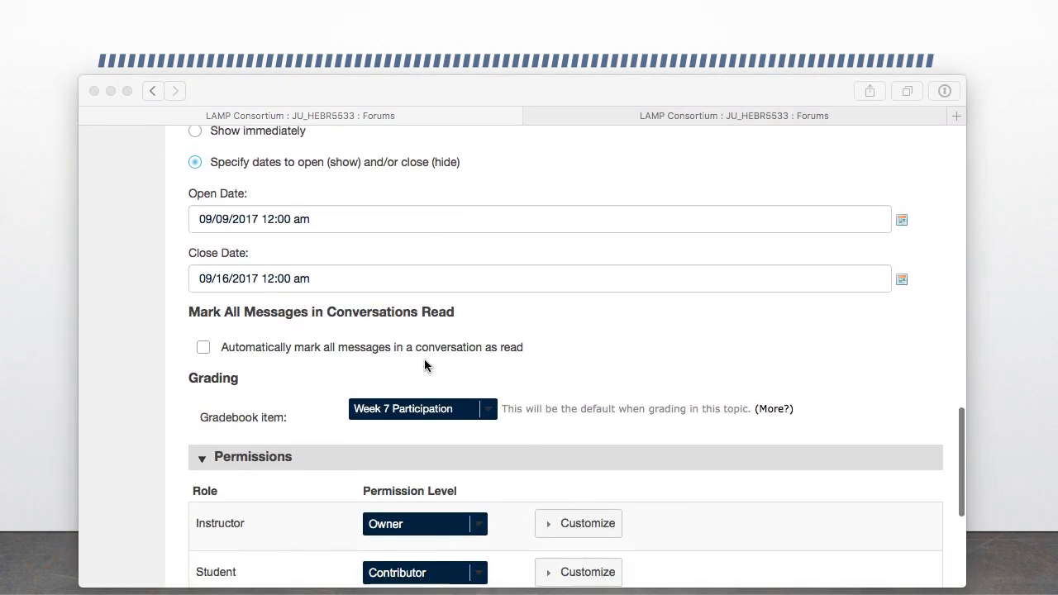
scroll(200, 470, "down", 7)
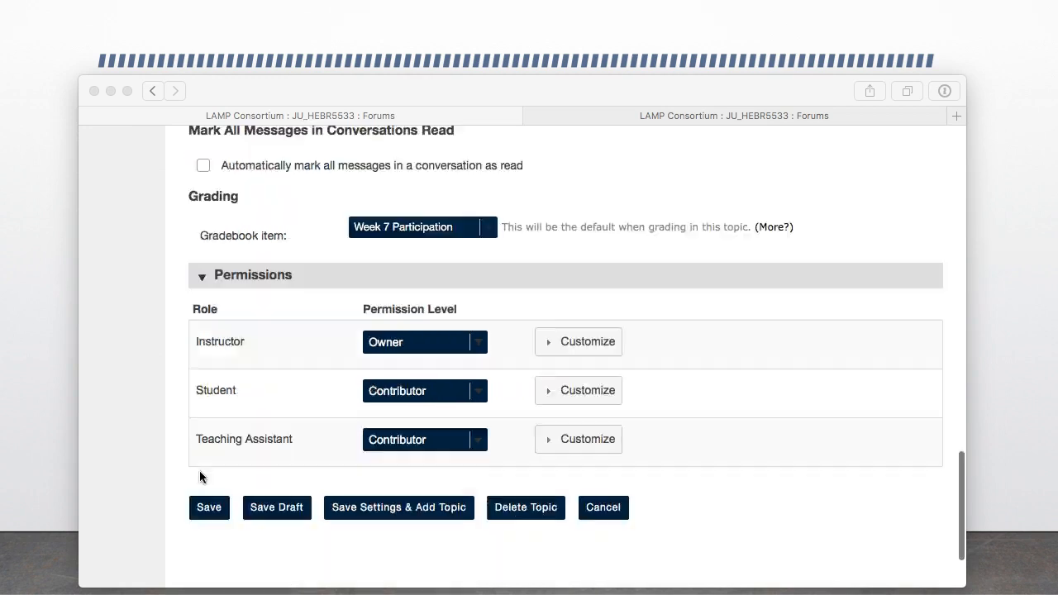
left_click(210, 404)
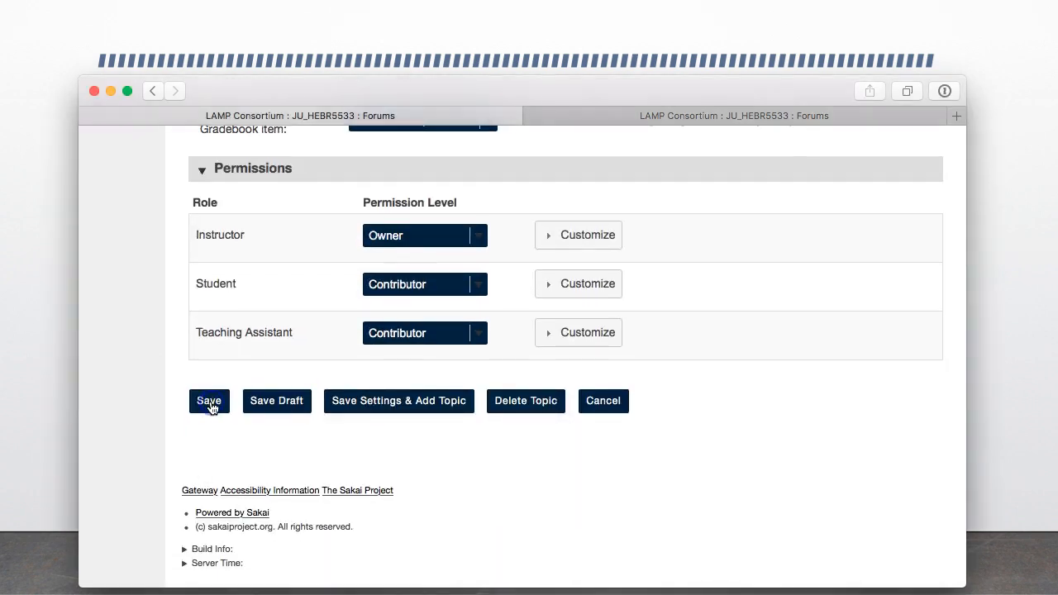
Show the availability dates of the Questions and Comments on Week 7 materials topic
scroll(276, 444, "down", 2)
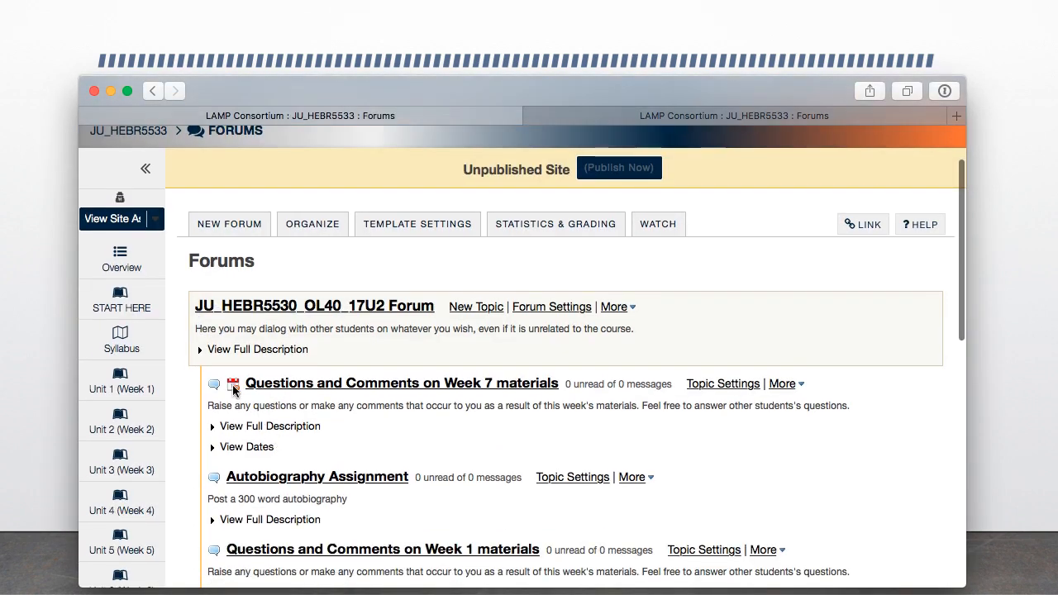
left_click(234, 447)
scroll(234, 450, "down", 2)
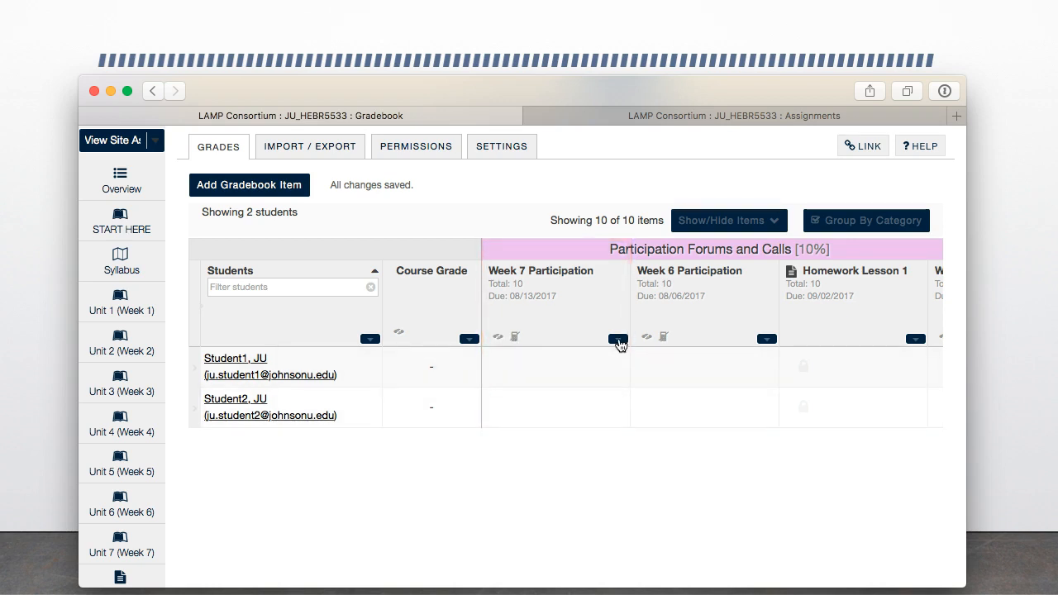
Edit the Week 7 Participation gradebook item and set its due date to 08/20/2017
left_click(618, 340)
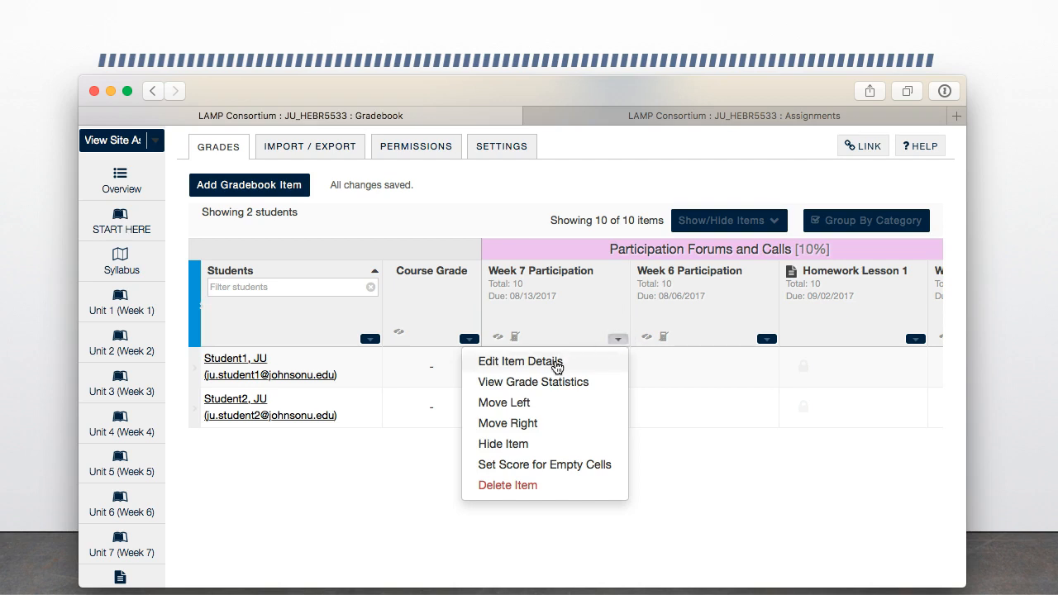
left_click(556, 367)
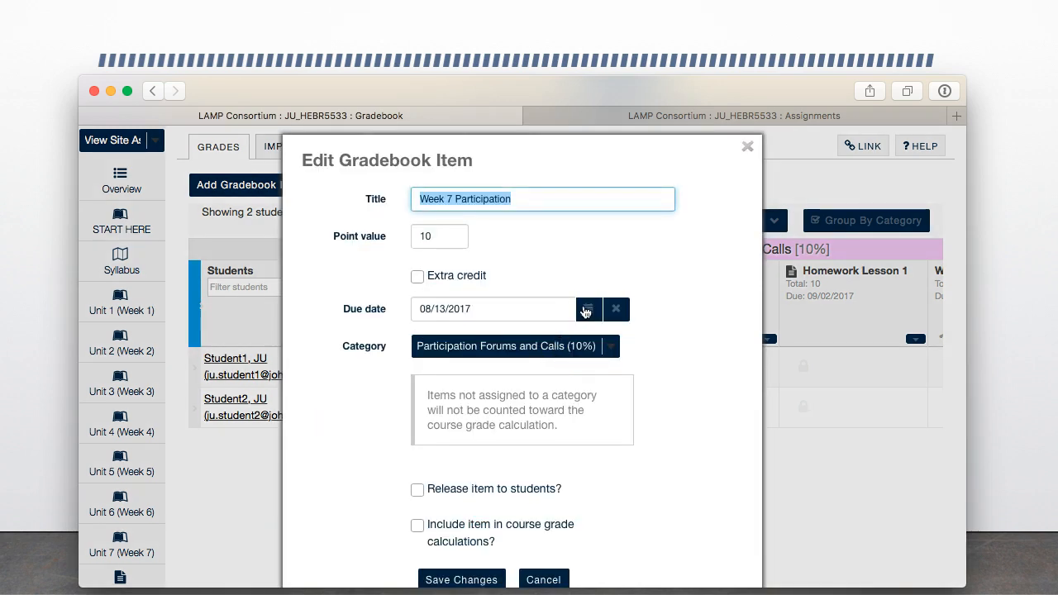
left_click(589, 308)
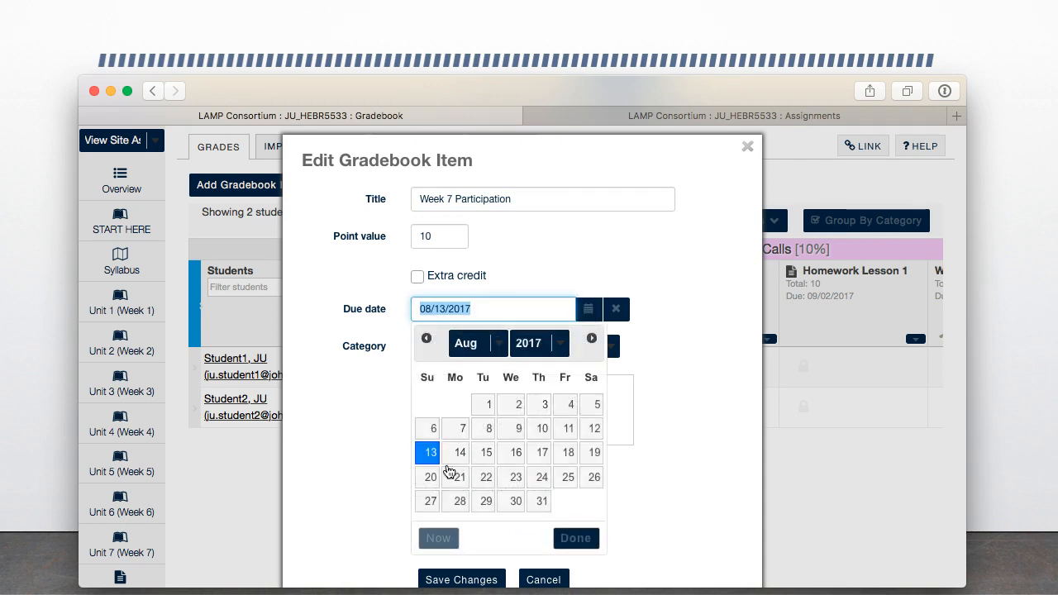
left_click(430, 479)
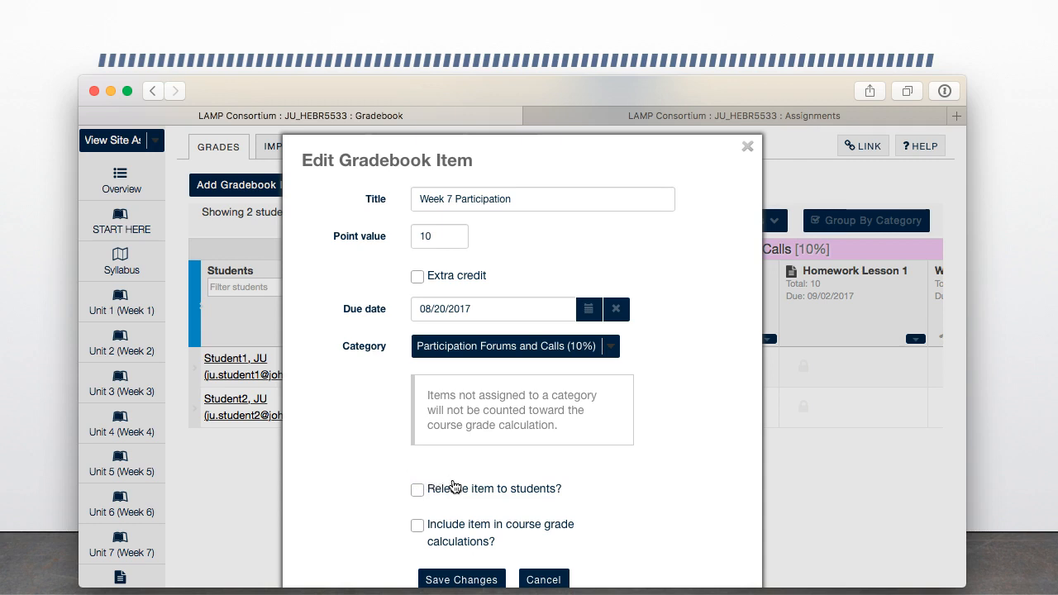
Release Week 7 Participation to students, include it in course grade calculations, and save the item
left_click(416, 492)
left_click(419, 527)
left_click(472, 579)
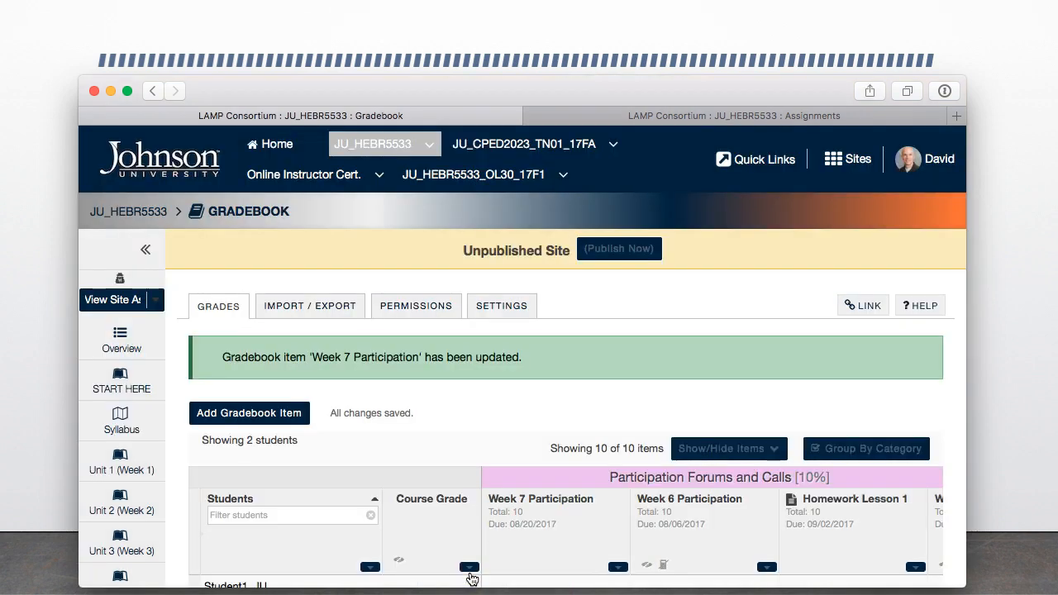
scroll(473, 577, "down", 5)
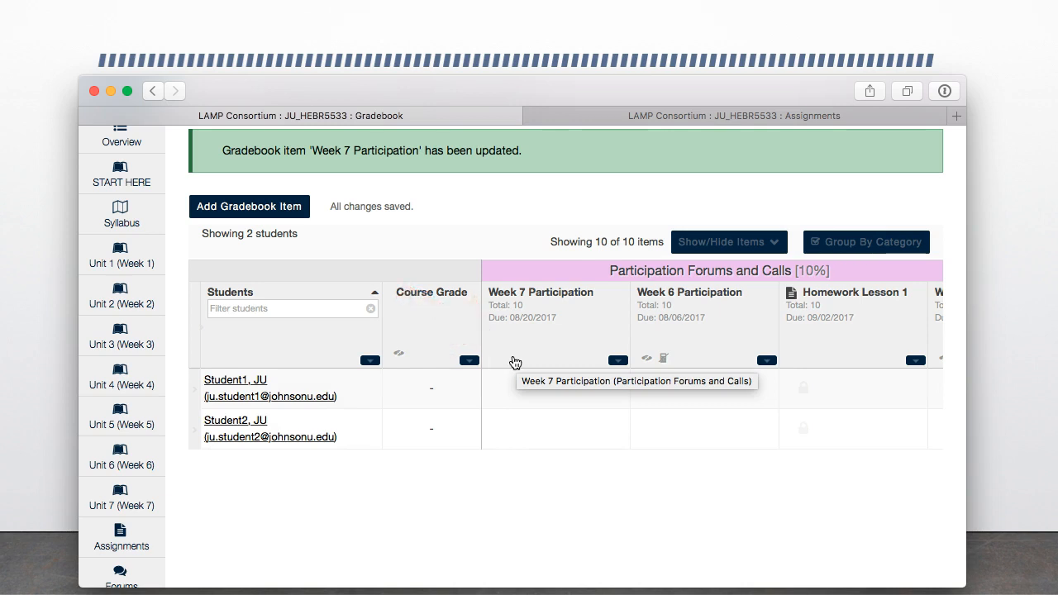
Edit the Week 6 Participation gradebook item and clear its due date
left_click(767, 360)
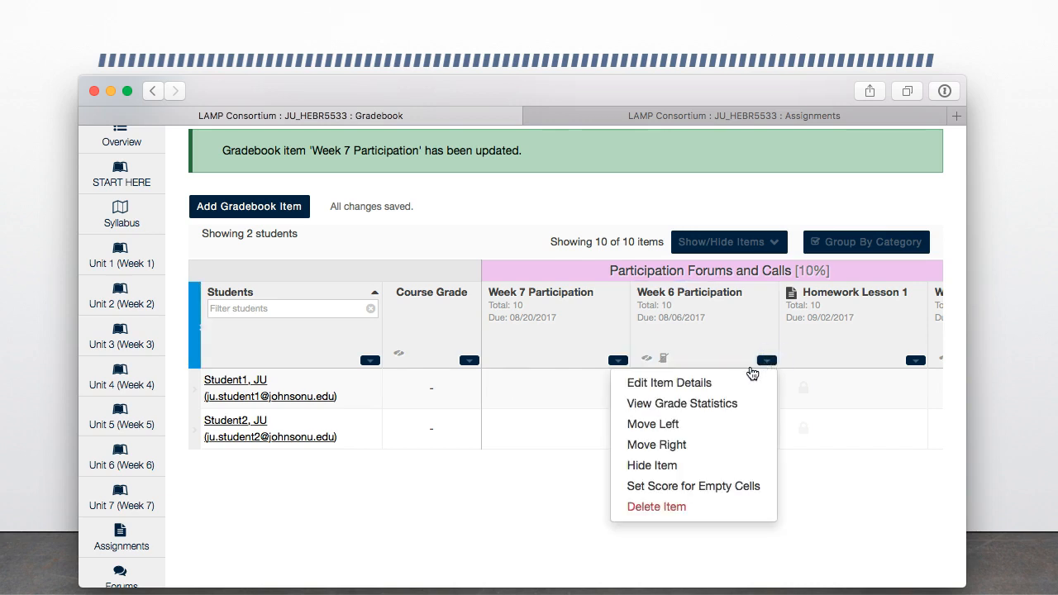
left_click(685, 385)
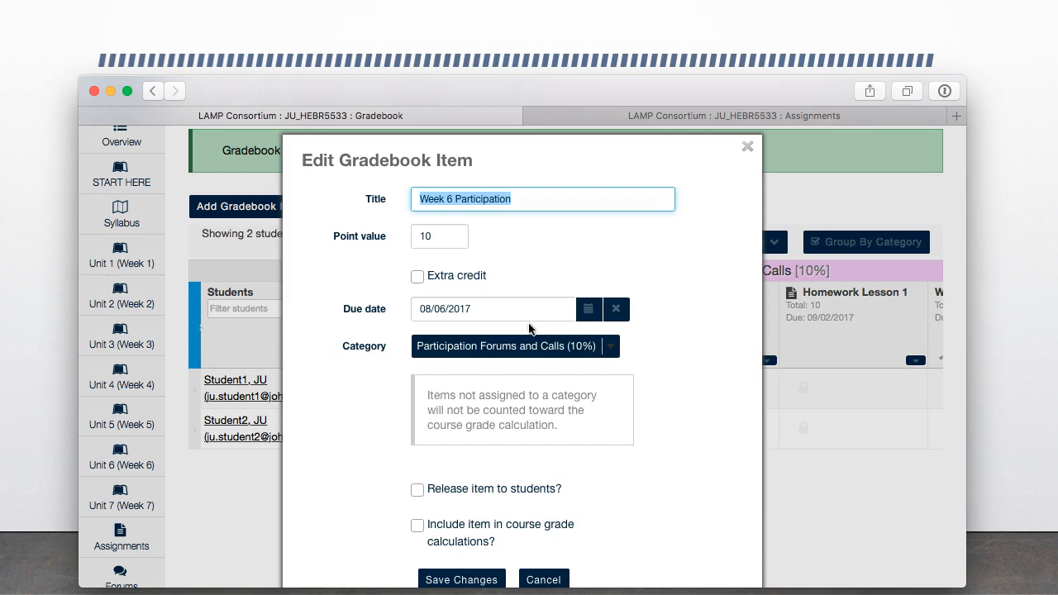
left_click(620, 309)
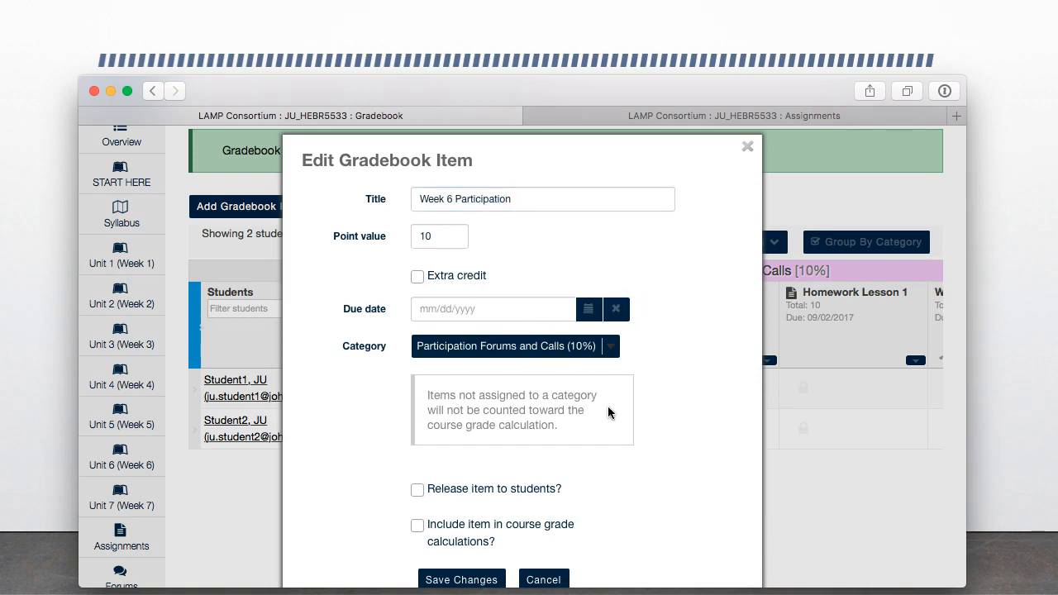
Release Week 6 Participation to students, include it in course grade calculations, and save the item
left_click(420, 490)
left_click(419, 526)
left_click(450, 581)
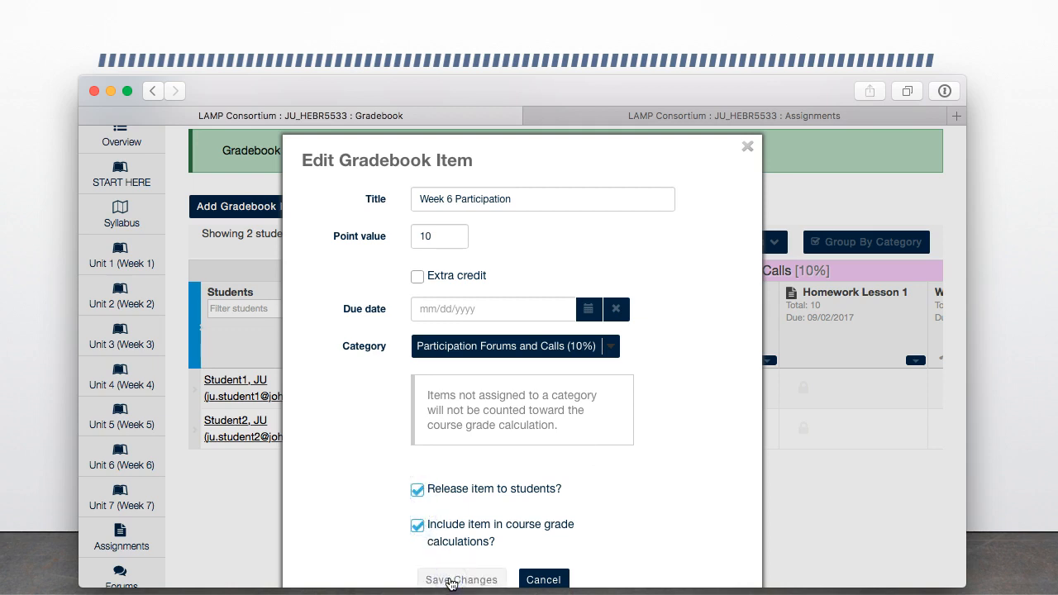
scroll(562, 498, "down", 3)
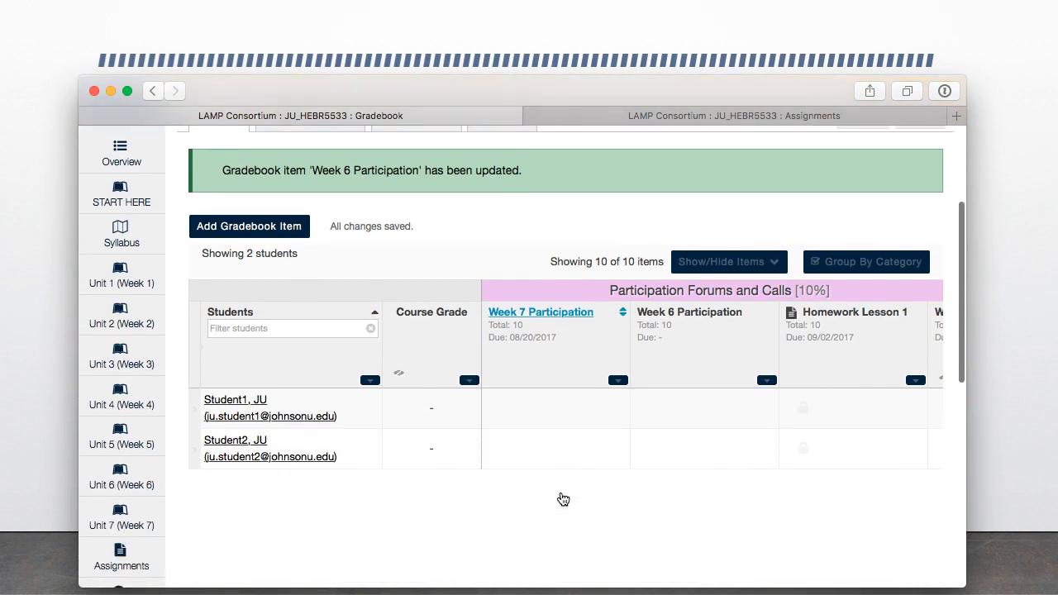
Try to edit the due date of the Homework Lesson 1 gradebook item, and check its entry in the assignment list
scroll(667, 436, "right", 10)
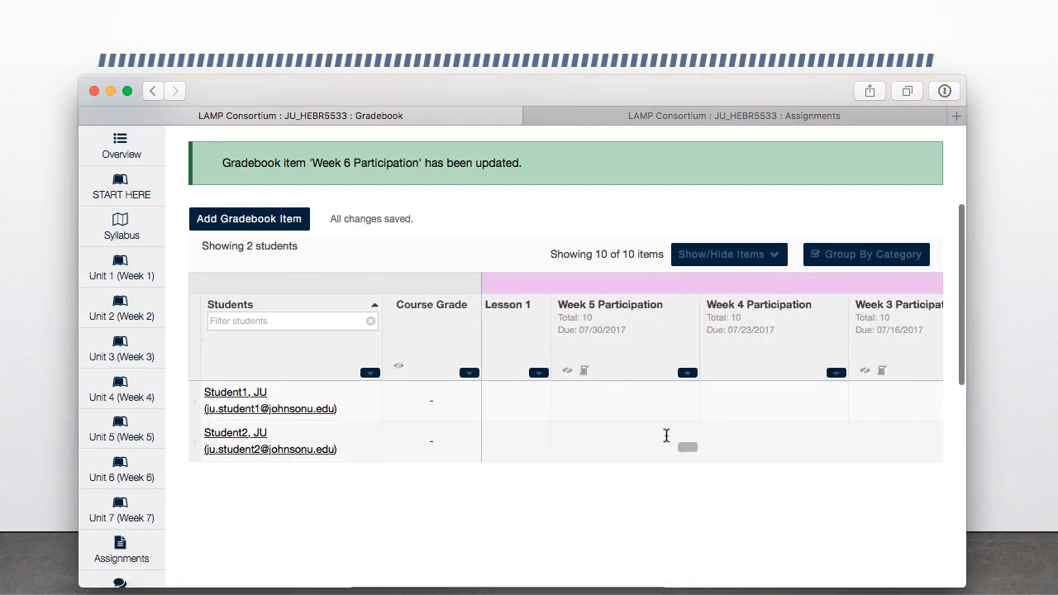
scroll(733, 435, "left", 8)
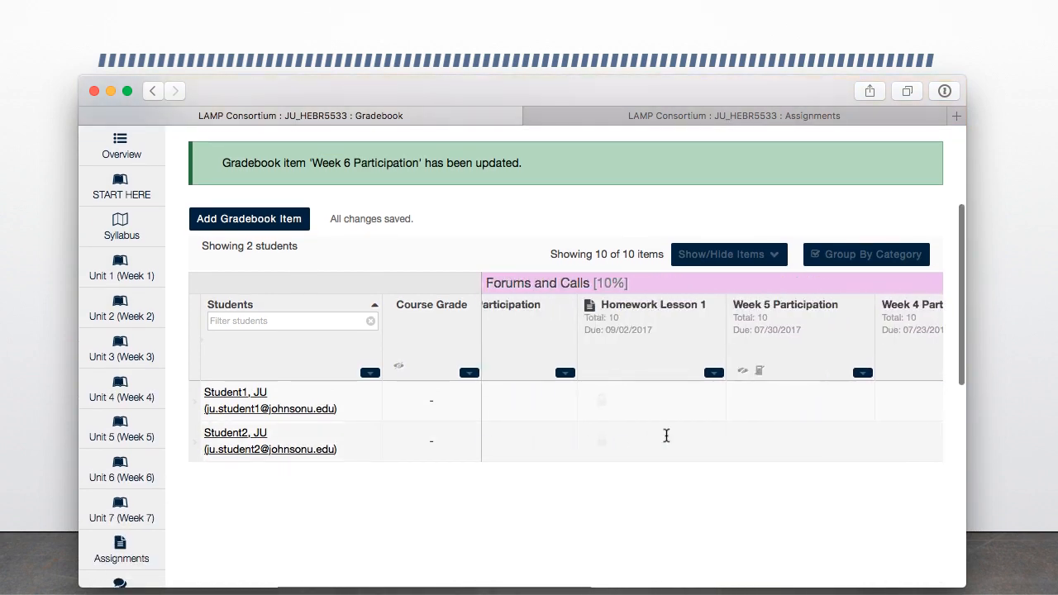
left_click(786, 372)
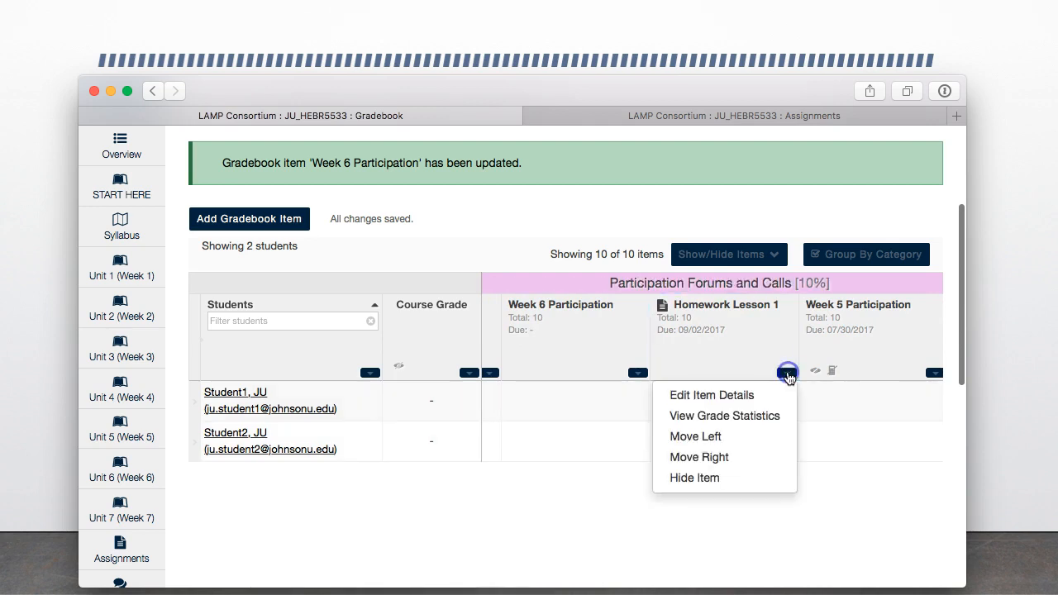
left_click(751, 396)
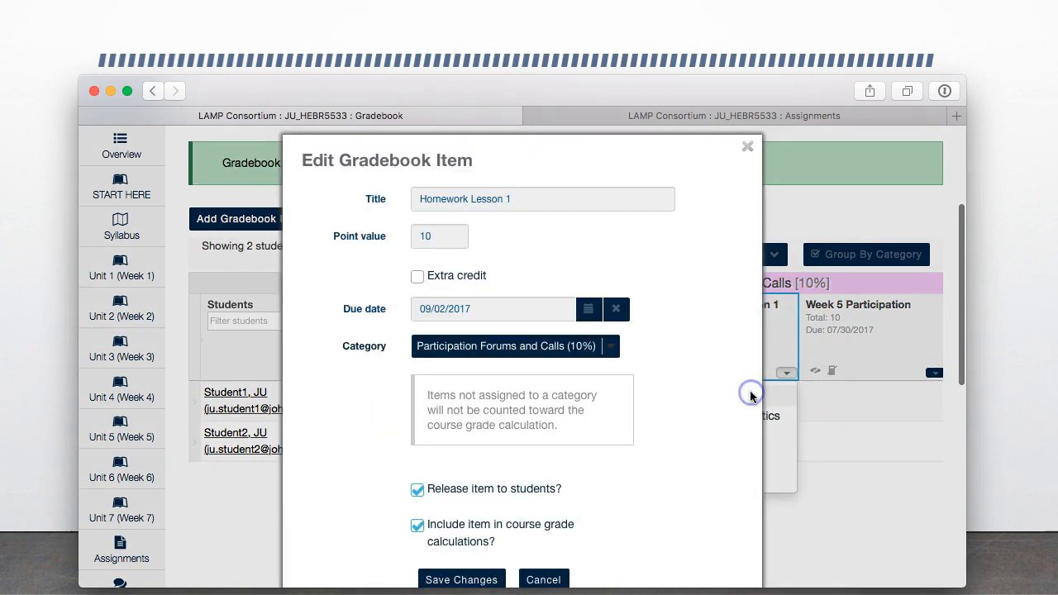
left_click(514, 313)
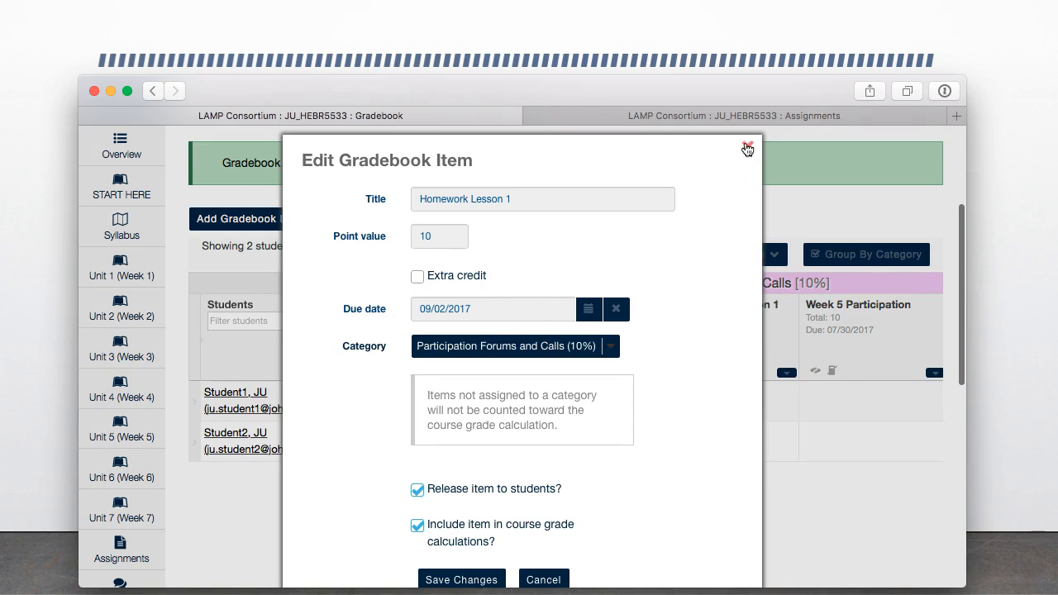
left_click(747, 147)
left_click(742, 118)
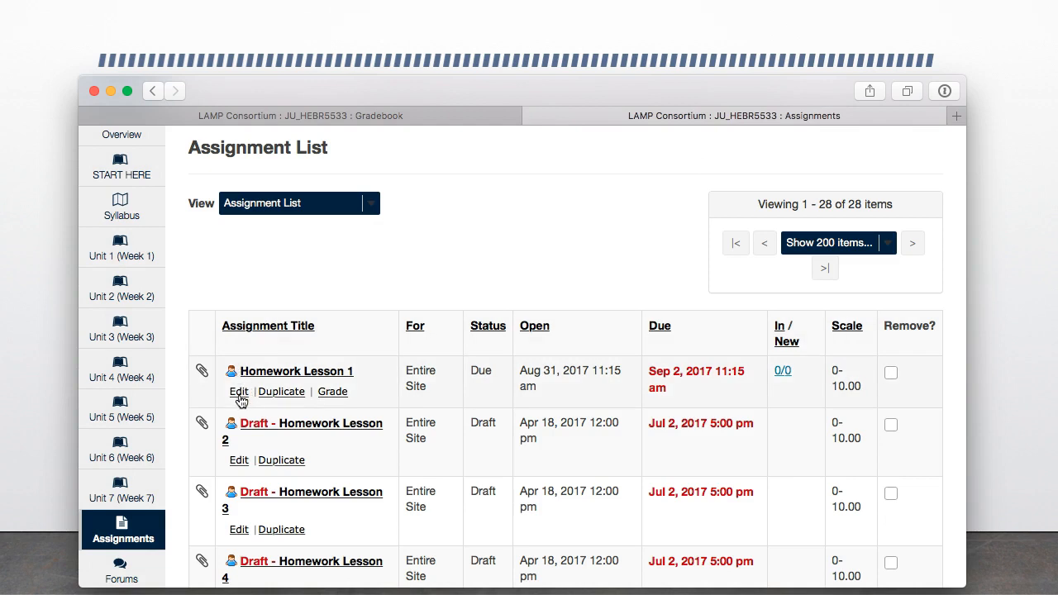
left_click(379, 120)
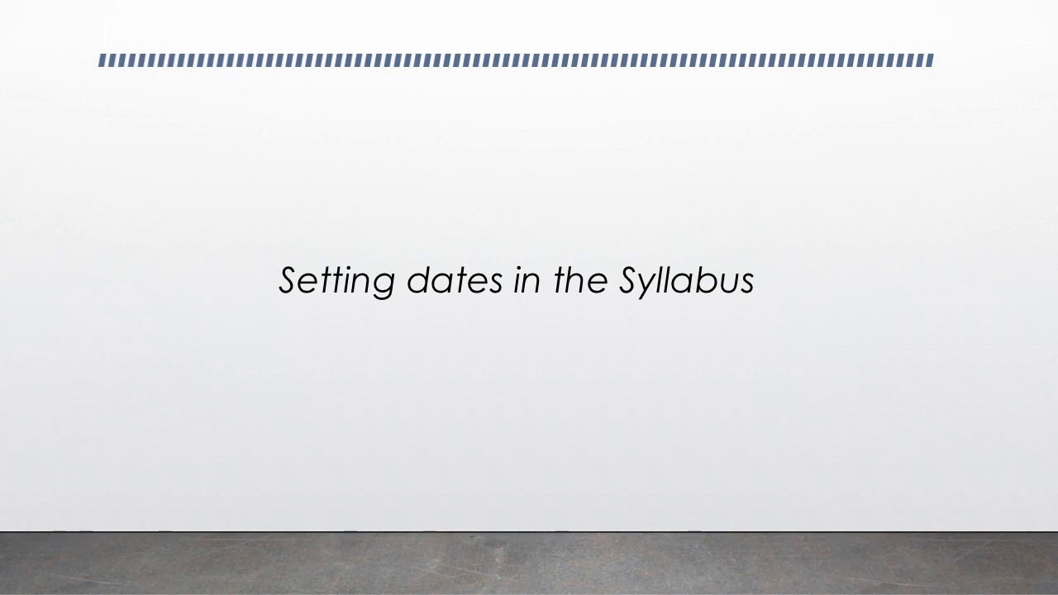
key("Right")
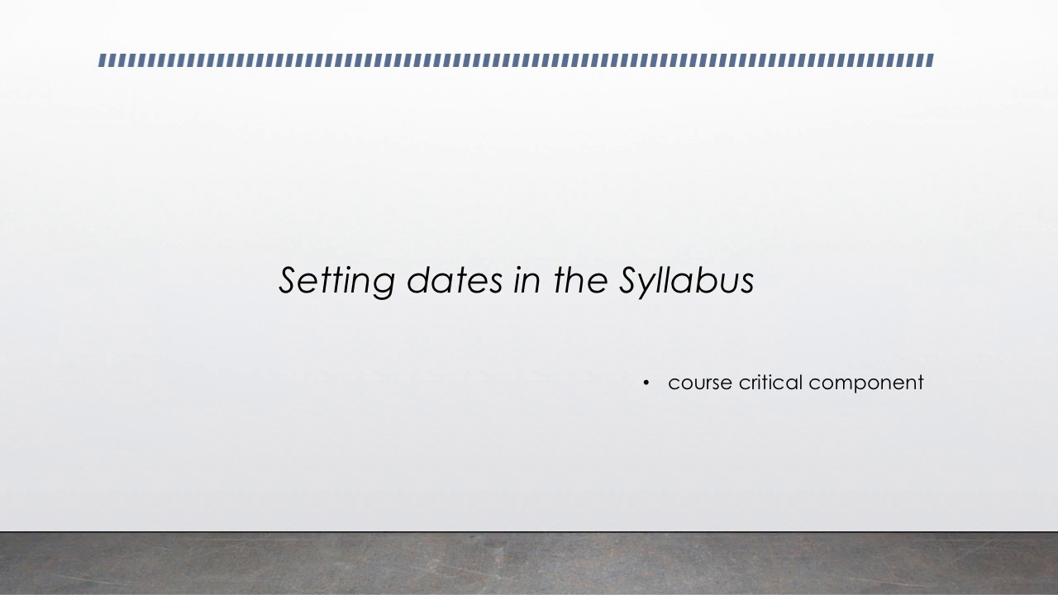
key("Right")
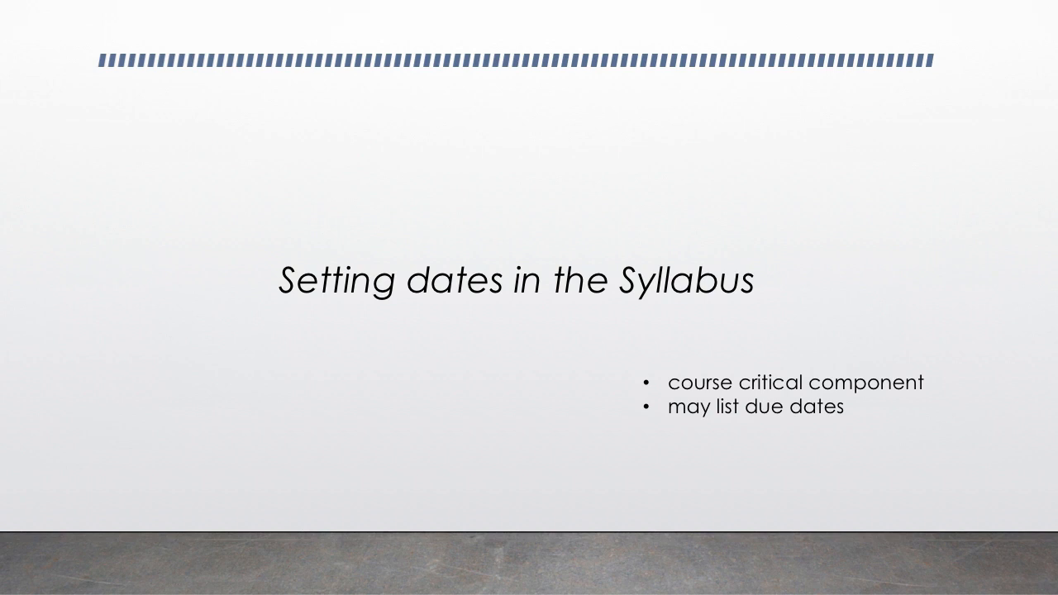
key("Right")
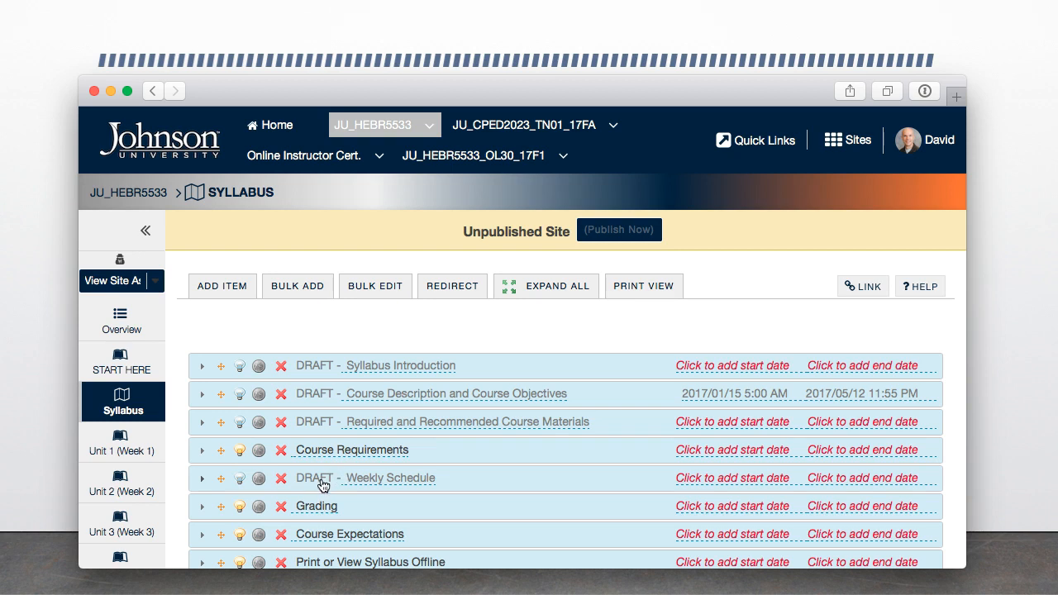
Open the Weekly Schedule syllabus item's content for editing and change the Unit 1 heading's start date to June 29
left_click(202, 479)
scroll(203, 486, "down", 1)
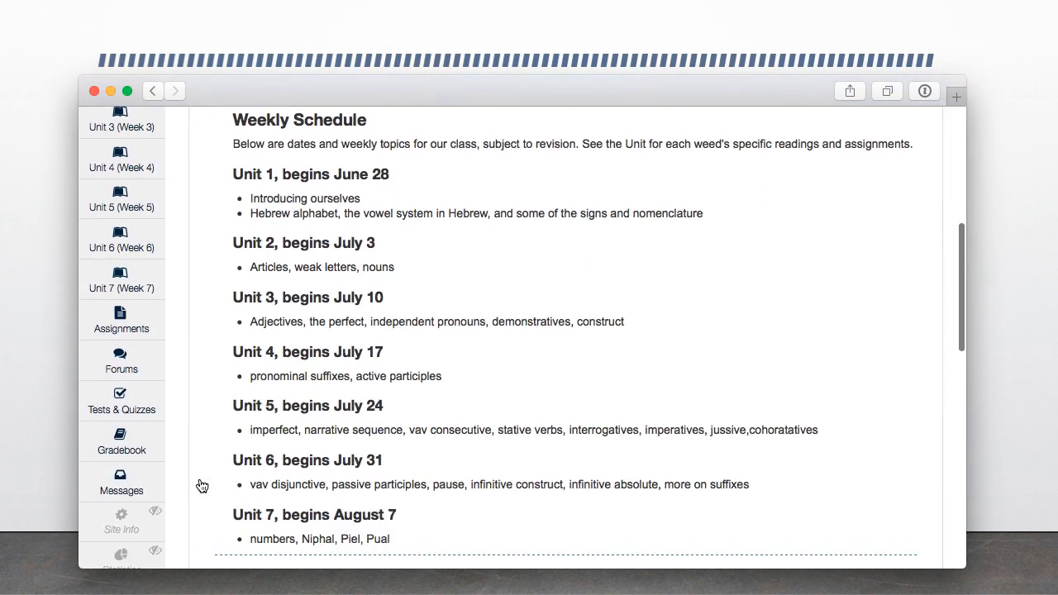
scroll(317, 330, "up", 1)
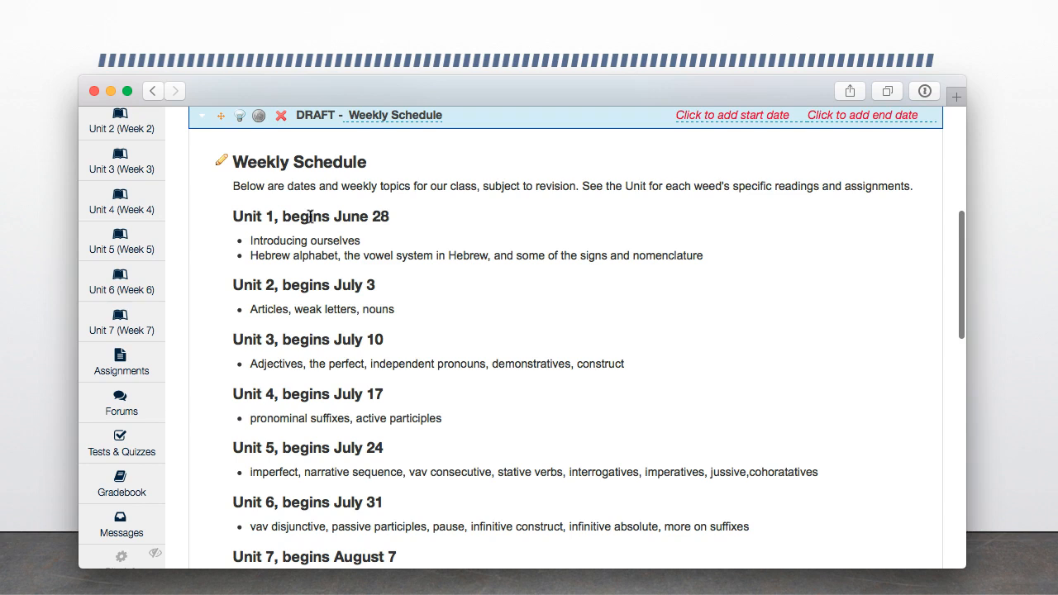
left_click(310, 217)
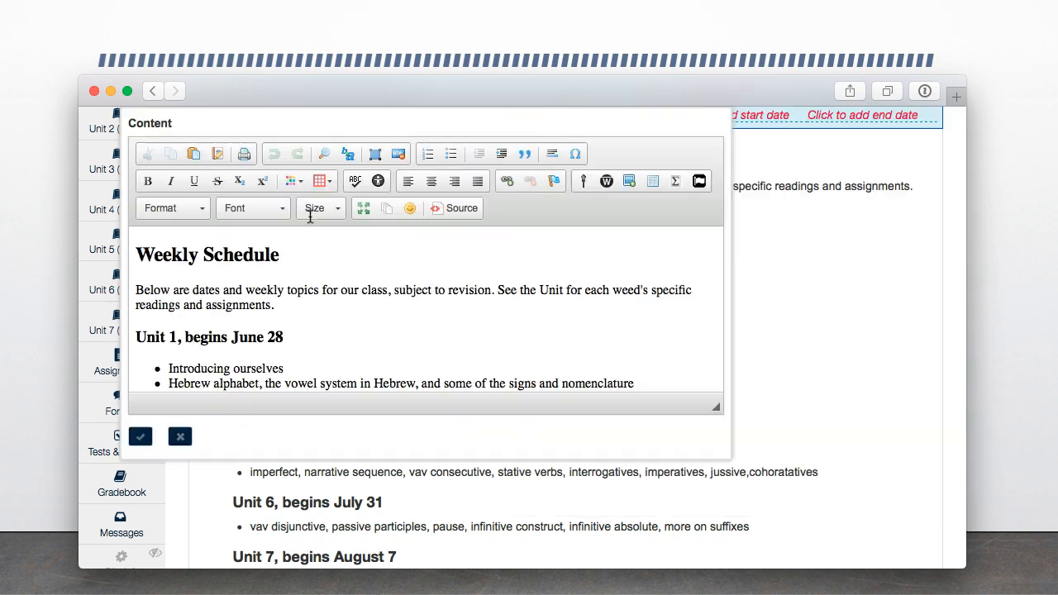
left_click(284, 338)
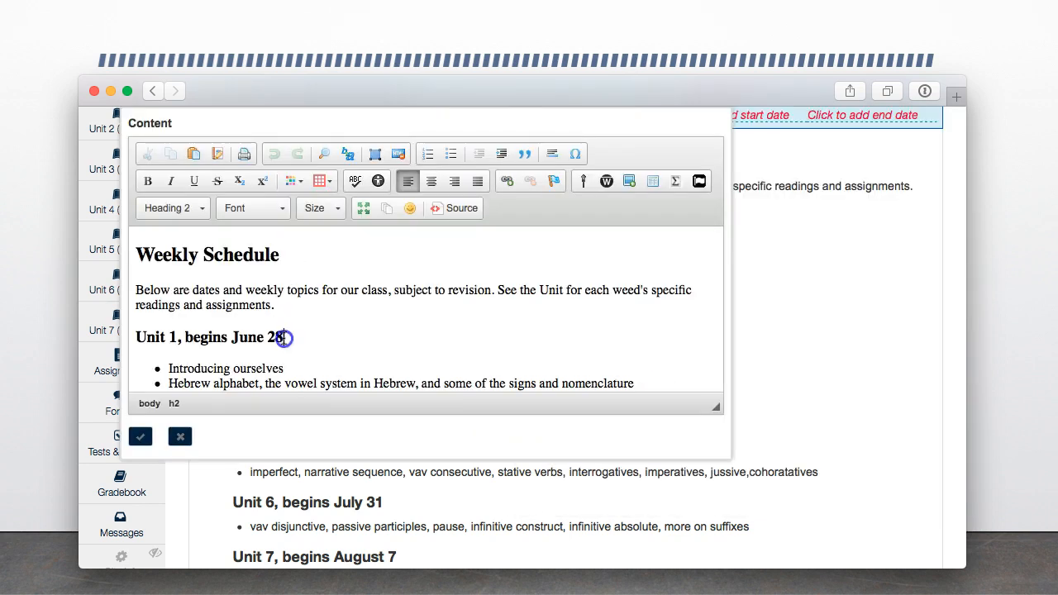
left_click(296, 337)
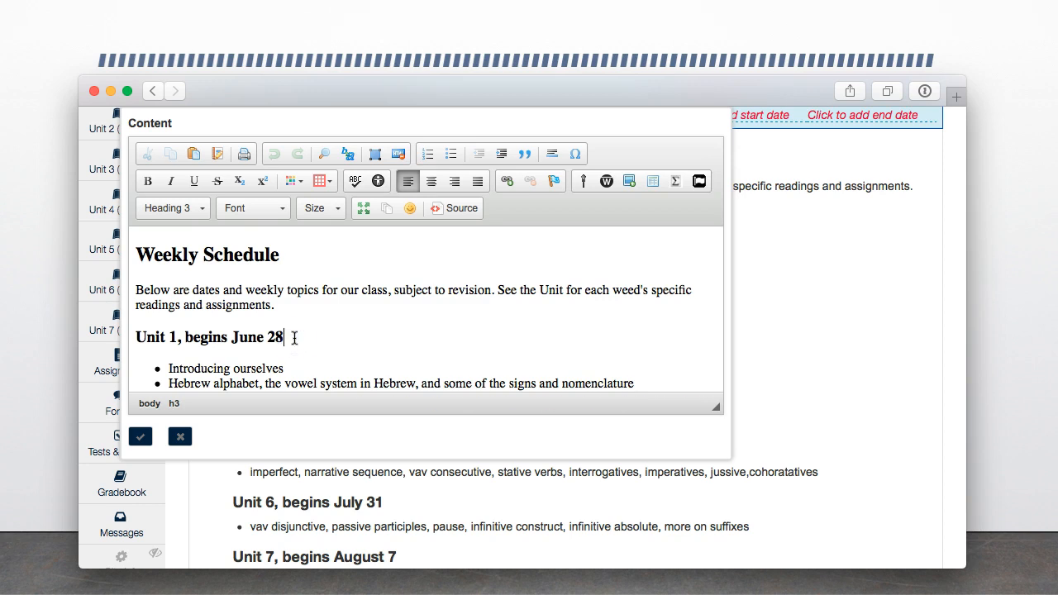
key("BackSpace")
type("9")
Change the Unit 2 heading's start date to July 5 and save the Weekly Schedule content
scroll(290, 338, "down", 3)
left_click(279, 325)
key("BackSpace")
type("5")
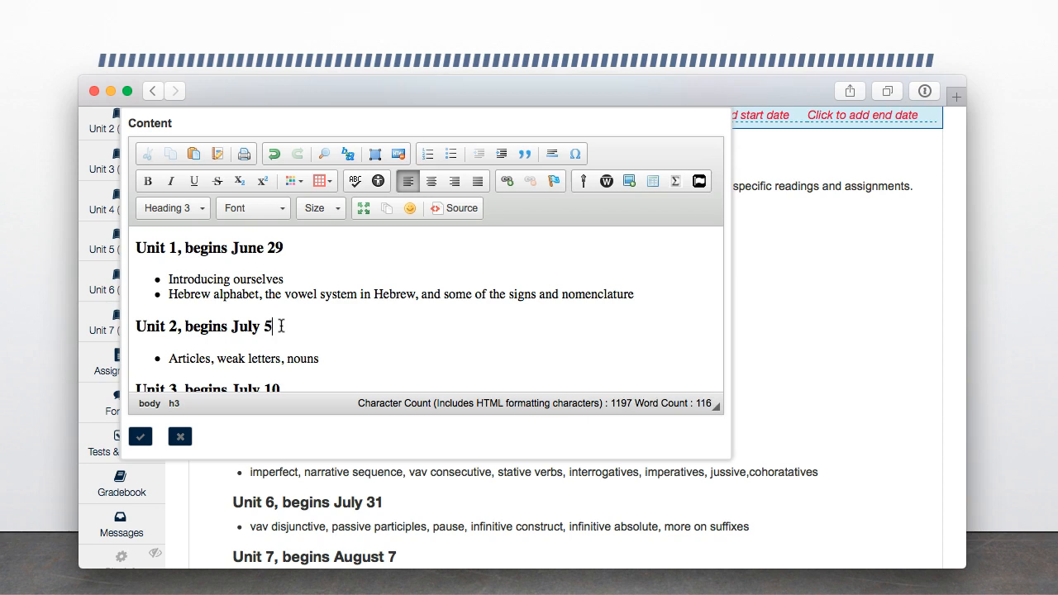
scroll(491, 329, "down", 2)
left_click(139, 437)
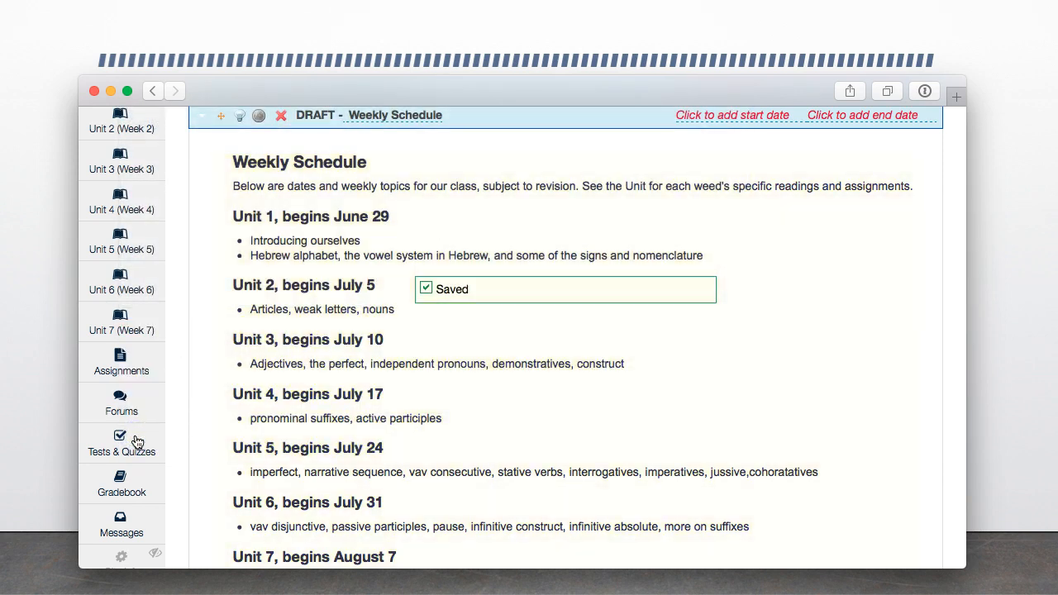
Set the start date month of Course Description and Course Objectives to 03 and save the date
scroll(298, 397, "up", 3)
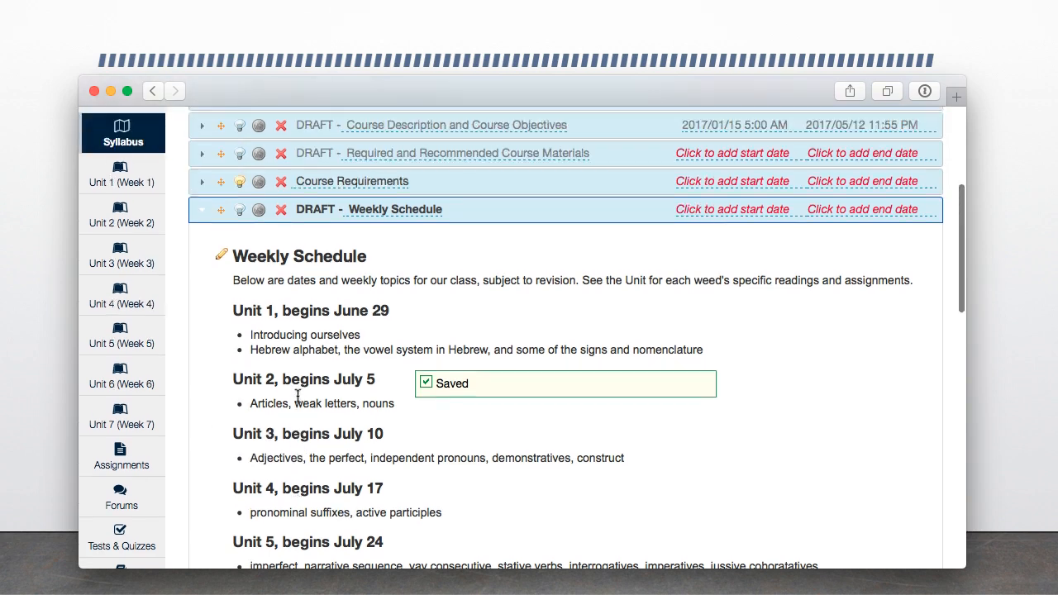
scroll(297, 397, "up", 4)
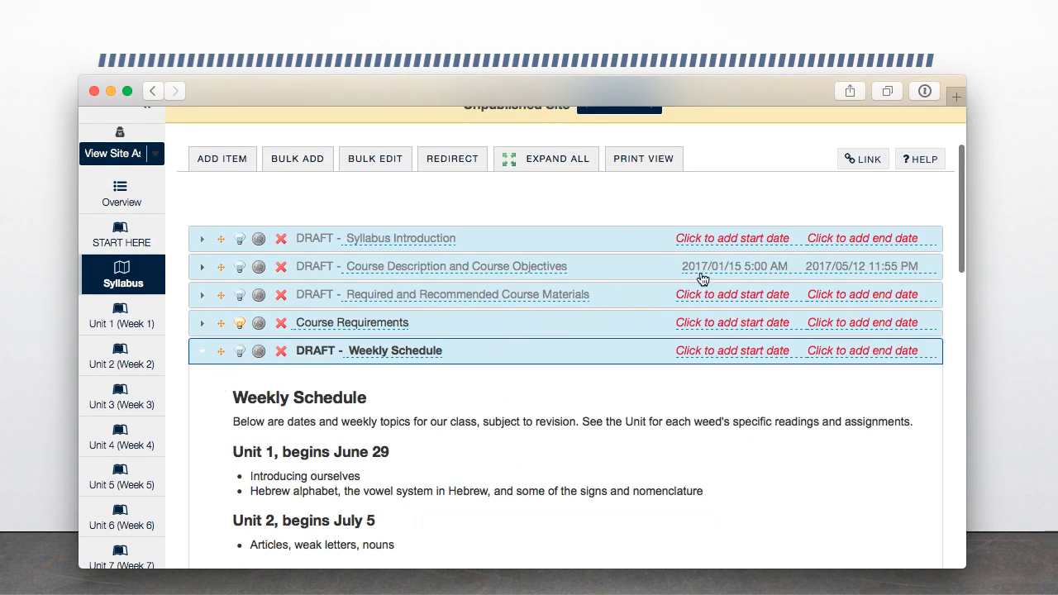
left_click(762, 266)
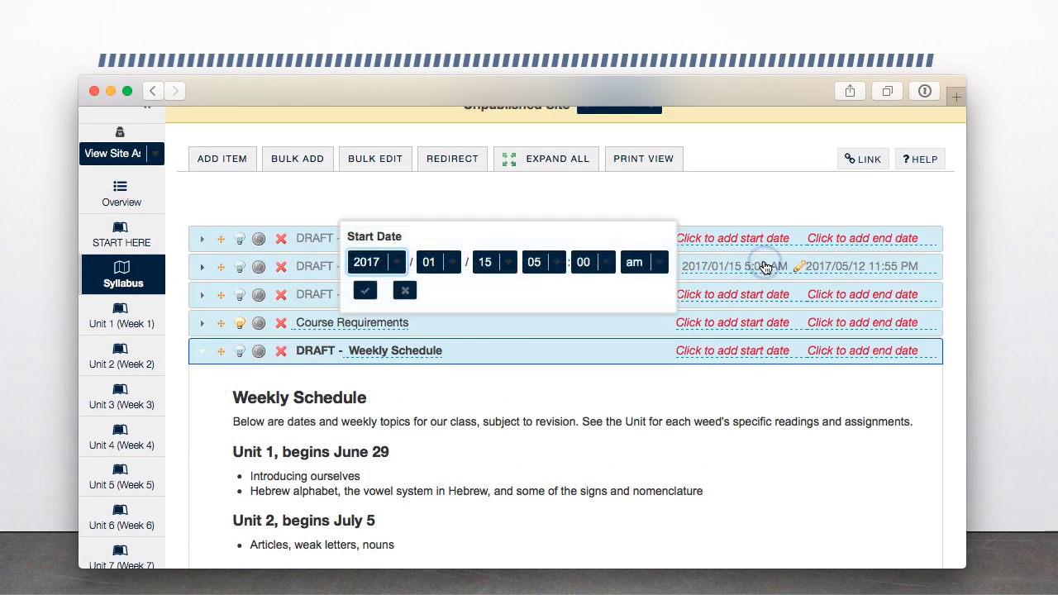
left_click(453, 267)
left_click(434, 300)
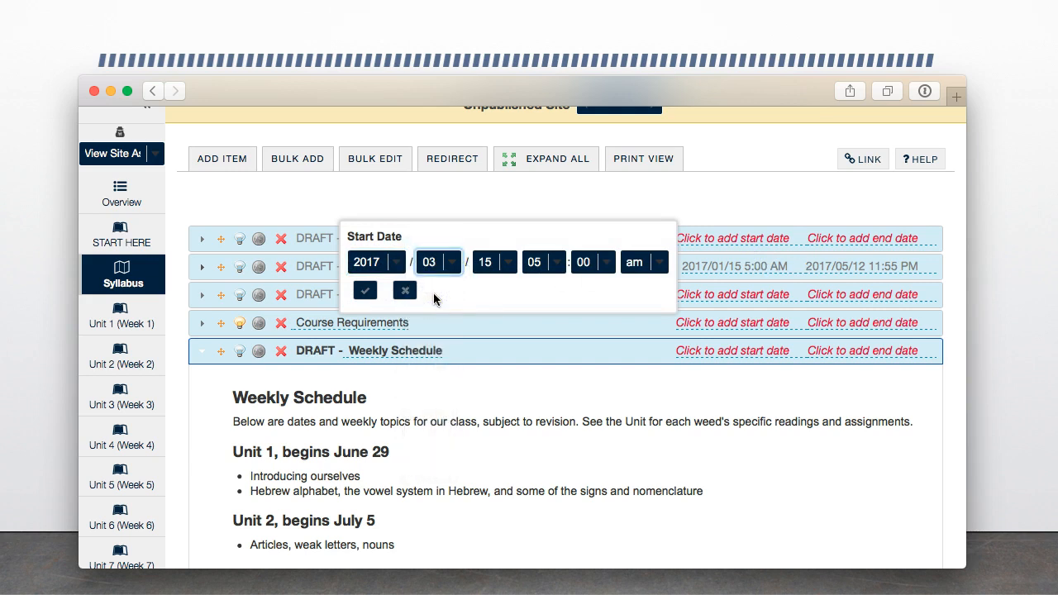
left_click(365, 291)
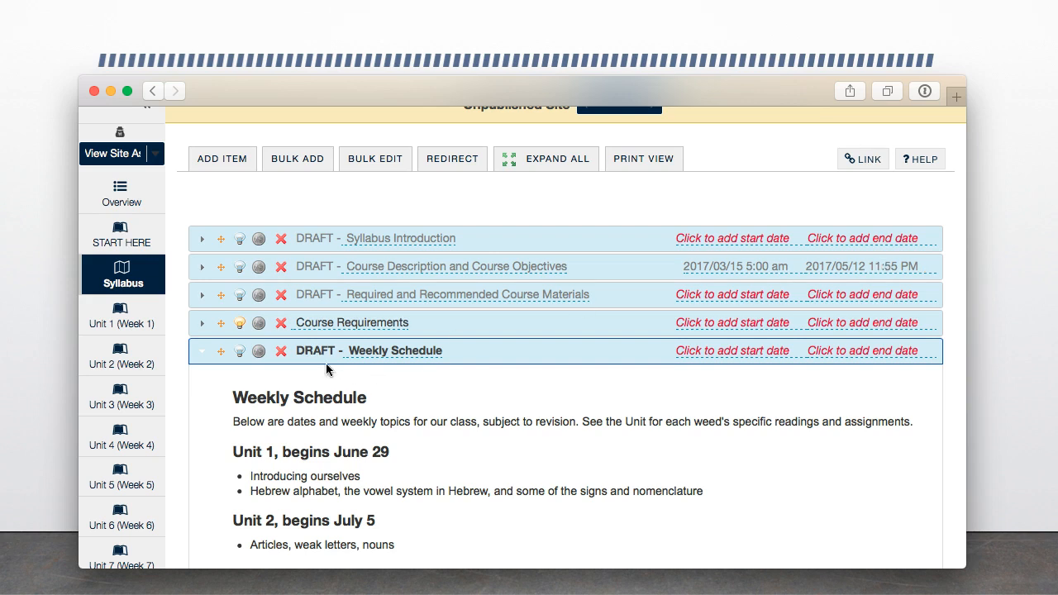
Collapse Weekly Schedule and publish the draft items Syllabus Introduction, Course Description and Course Objectives, Required and Recommended Course Materials, and Weekly Schedule
left_click(203, 352)
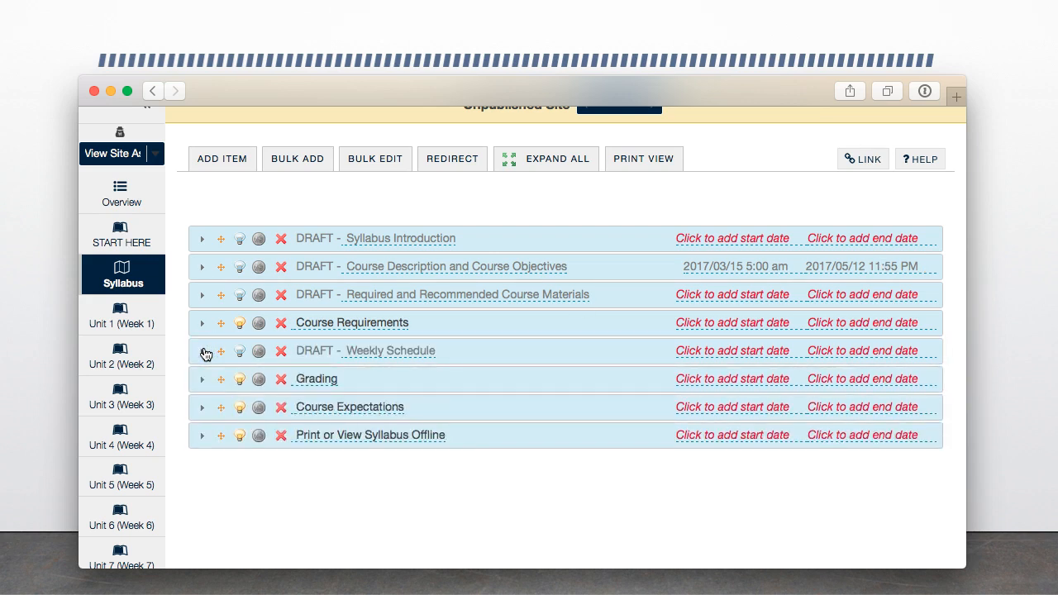
left_click(240, 240)
left_click(239, 266)
left_click(240, 295)
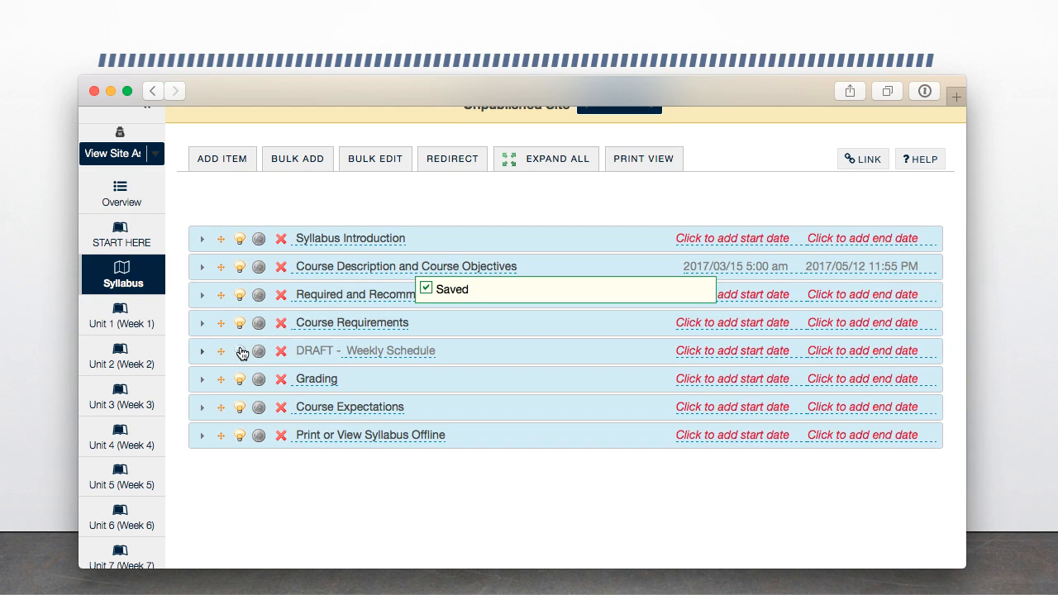
left_click(240, 351)
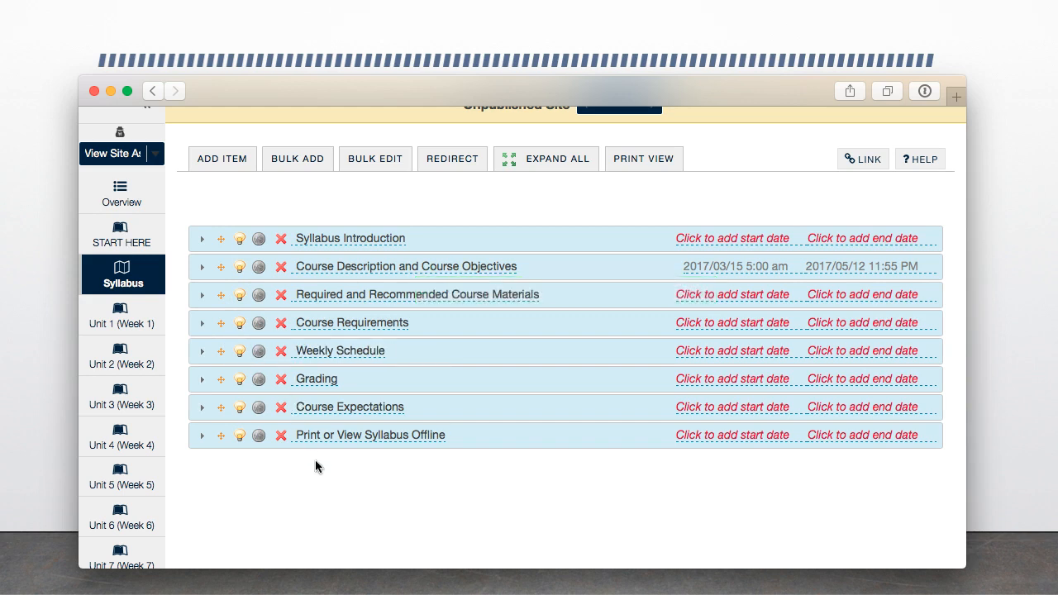